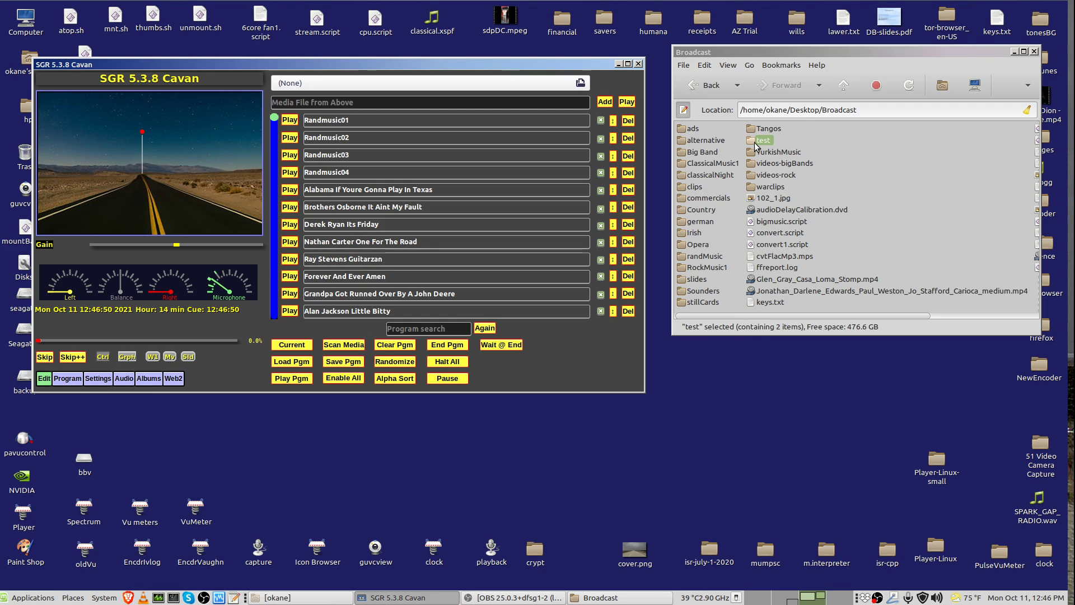
Browse Broadcast/test in Caja and list the rock folder's 15 mp4 song files.
{"action": "double_click", "coordinate": [760, 140]}
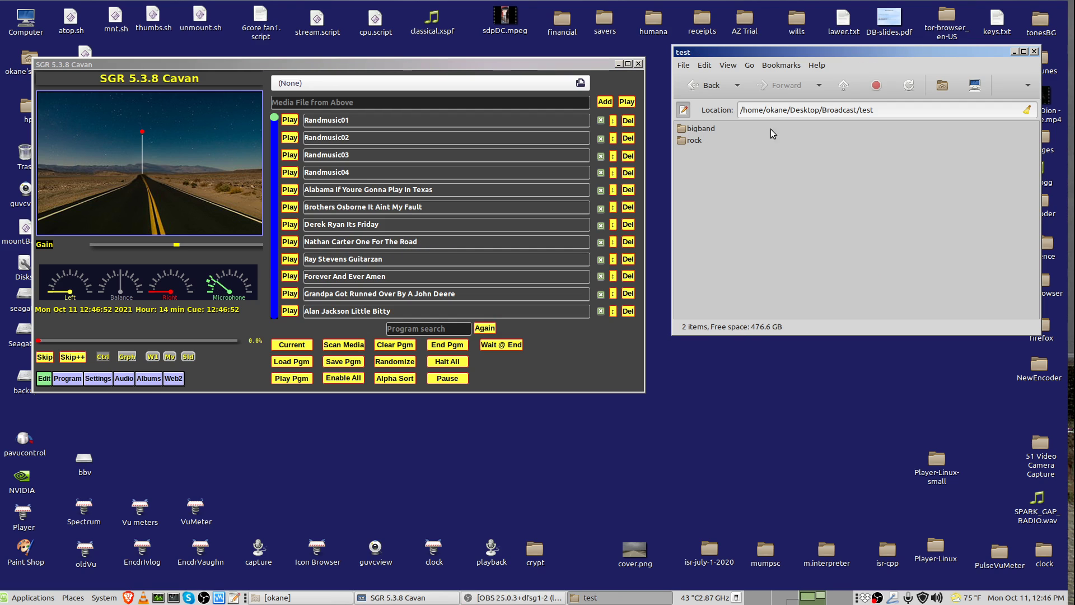
{"action": "left_click", "coordinate": [843, 84]}
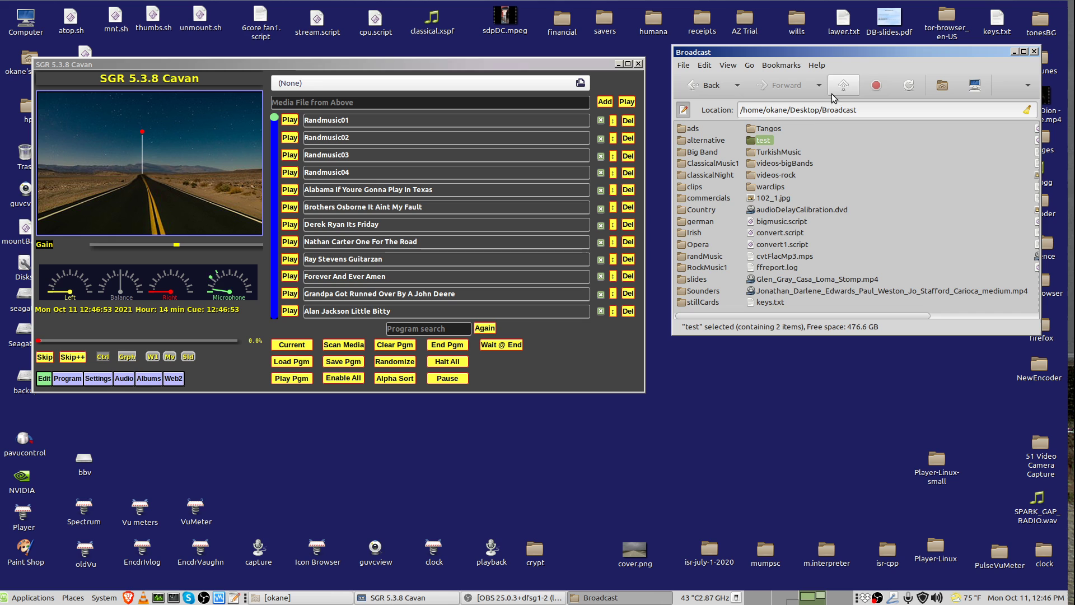
{"action": "double_click", "coordinate": [760, 138]}
{"action": "left_click", "coordinate": [690, 141]}
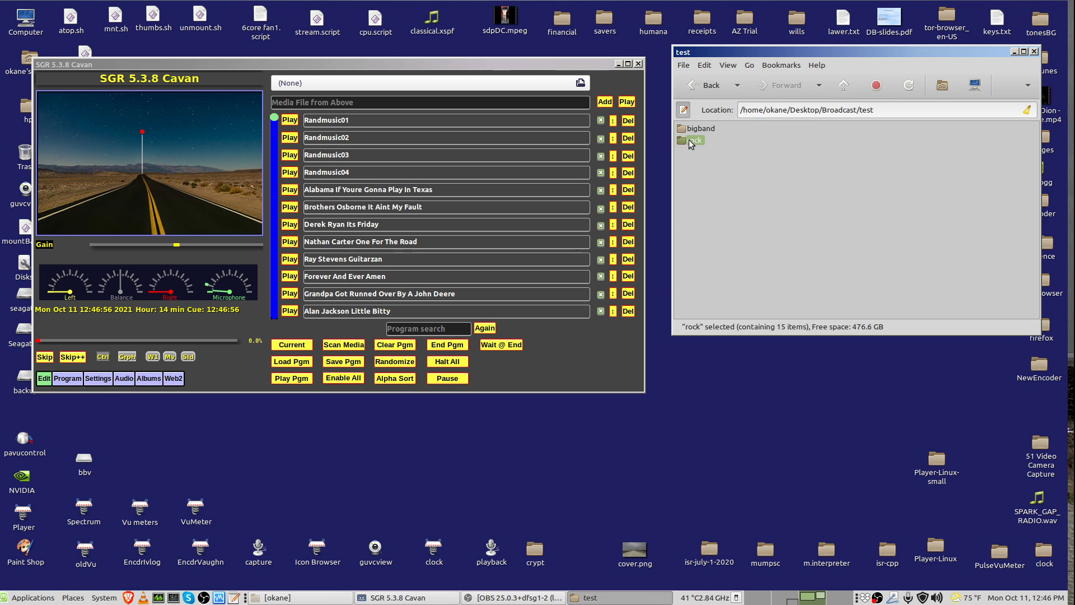
{"action": "double_click", "coordinate": [690, 142]}
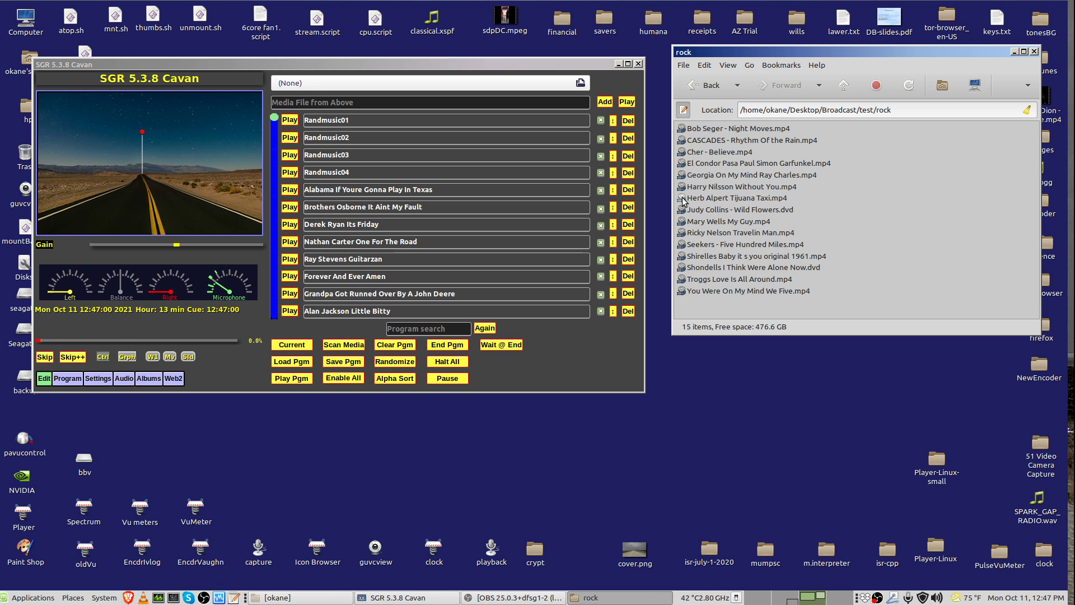
Drag Herb Alpert Tijuana Taxi.mp4 and the Shirelles 1961 mp4 onto playlist rows.
{"action": "left_click_drag", "start_coordinate": [682, 199], "coordinate": [391, 155]}
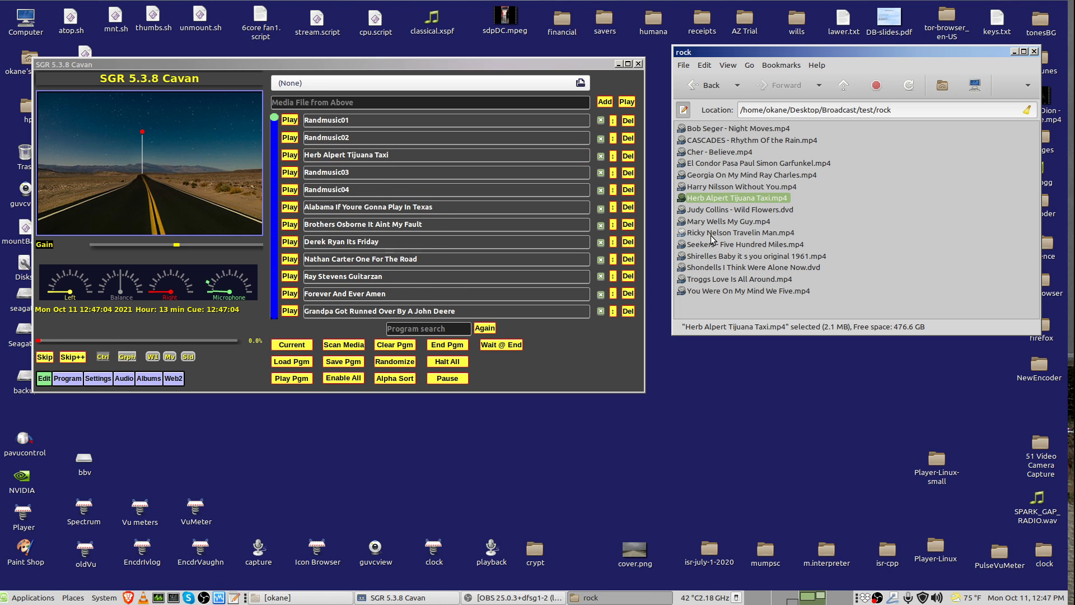
{"action": "left_click_drag", "start_coordinate": [682, 257], "coordinate": [391, 223]}
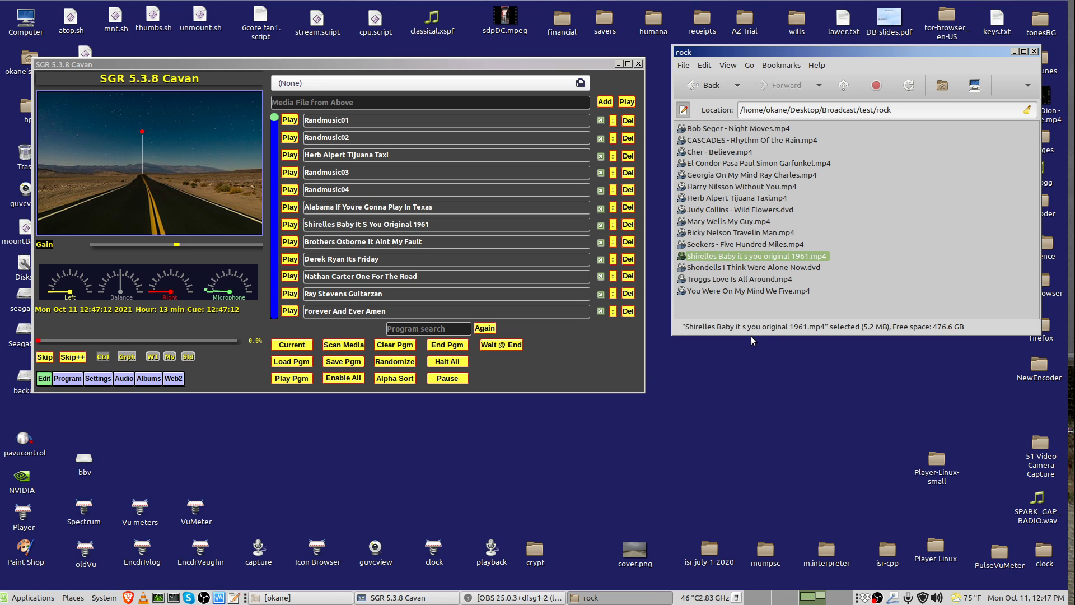
{"action": "left_click", "coordinate": [843, 85]}
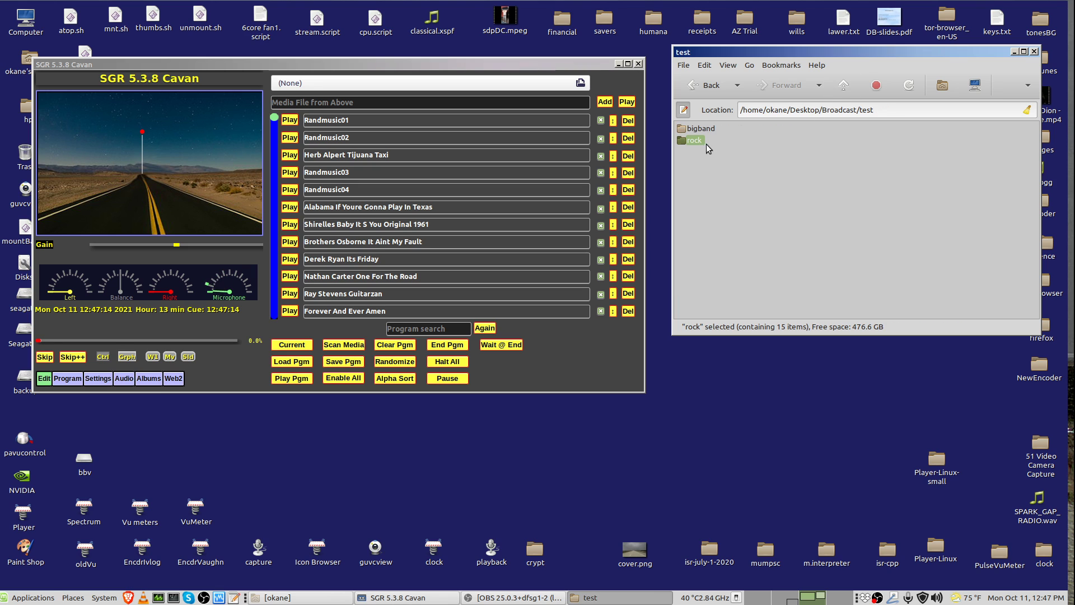
Drag the rock folder from test onto the playlist to add all its songs.
{"action": "mouse_move", "coordinate": [695, 140]}
{"action": "left_mouse_down"}
{"action": "mouse_move", "coordinate": [686, 152]}
{"action": "mouse_move", "coordinate": [400, 154]}
{"action": "left_mouse_up"}
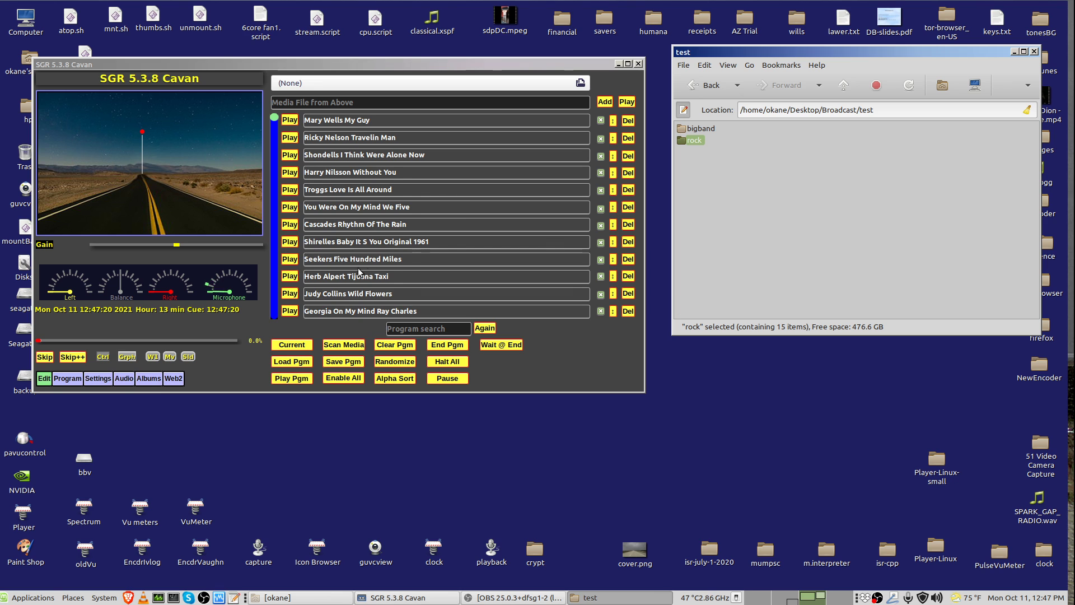
{"action": "scroll", "coordinate": [358, 268], "scroll_direction": "down", "scroll_amount": 3}
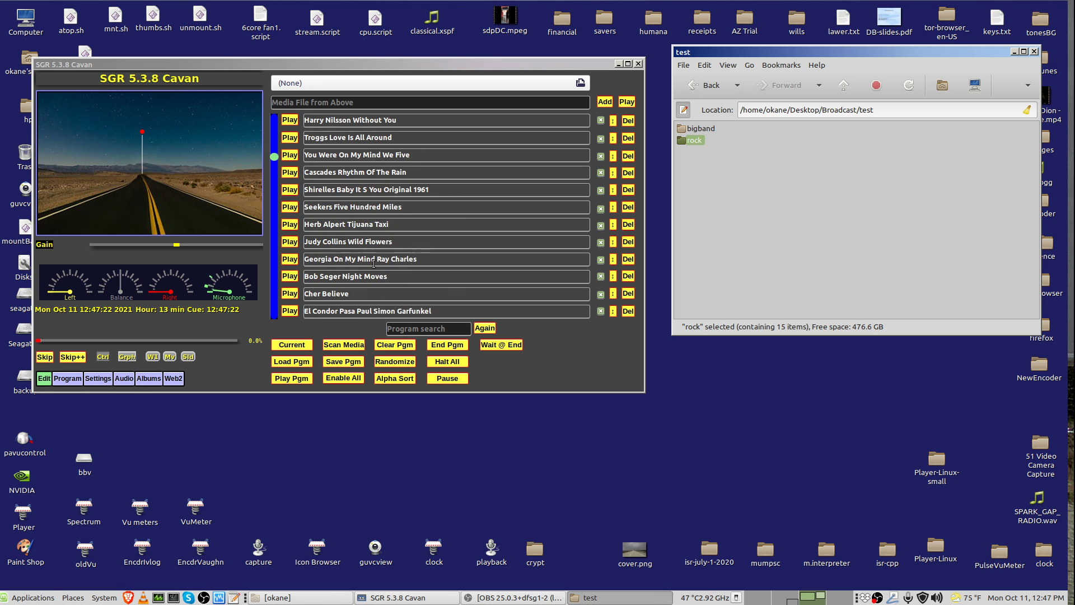
{"action": "scroll", "coordinate": [373, 260], "scroll_direction": "up", "scroll_amount": 3}
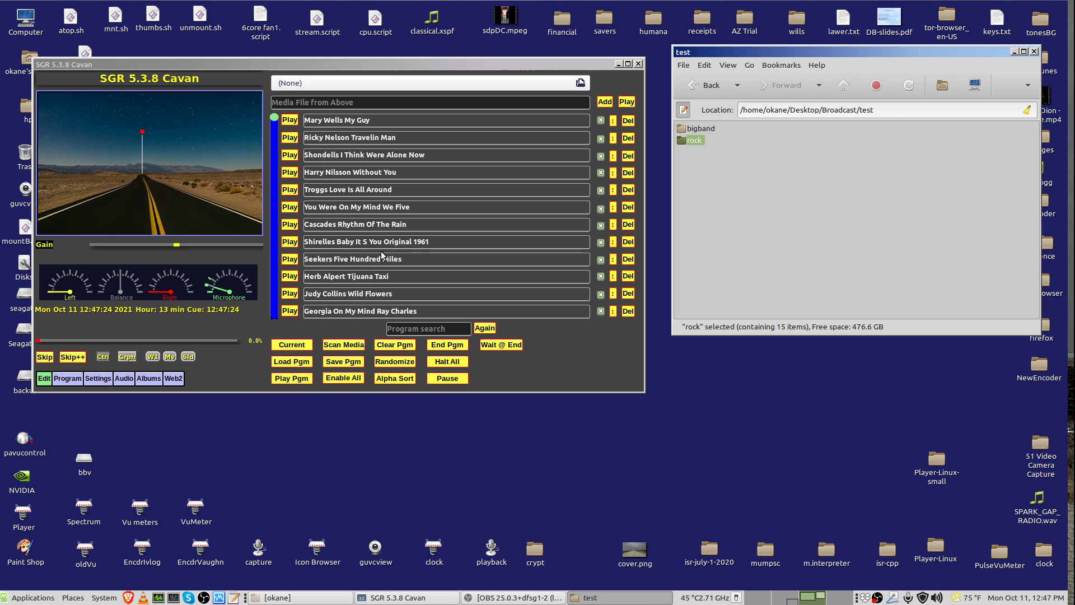
{"action": "left_click", "coordinate": [845, 84]}
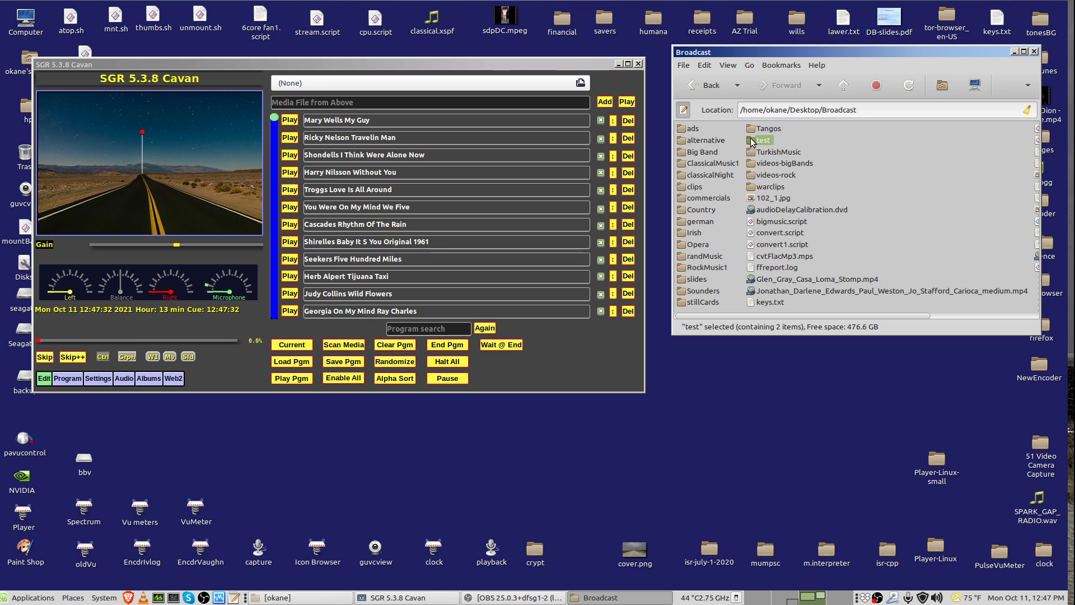
Drag the test folder from Broadcast onto the playlist, adding its bigband songs too.
{"action": "left_click_drag", "start_coordinate": [752, 140], "coordinate": [438, 120]}
{"action": "scroll", "coordinate": [342, 176], "scroll_direction": "down", "scroll_amount": 5}
{"action": "scroll", "coordinate": [361, 211], "scroll_direction": "down", "scroll_amount": 5}
{"action": "scroll", "coordinate": [369, 227], "scroll_direction": "down", "scroll_amount": 5}
{"action": "scroll", "coordinate": [374, 237], "scroll_direction": "down", "scroll_amount": 5}
{"action": "scroll", "coordinate": [374, 238], "scroll_direction": "down", "scroll_amount": 3}
{"action": "scroll", "coordinate": [377, 240], "scroll_direction": "down", "scroll_amount": 2}
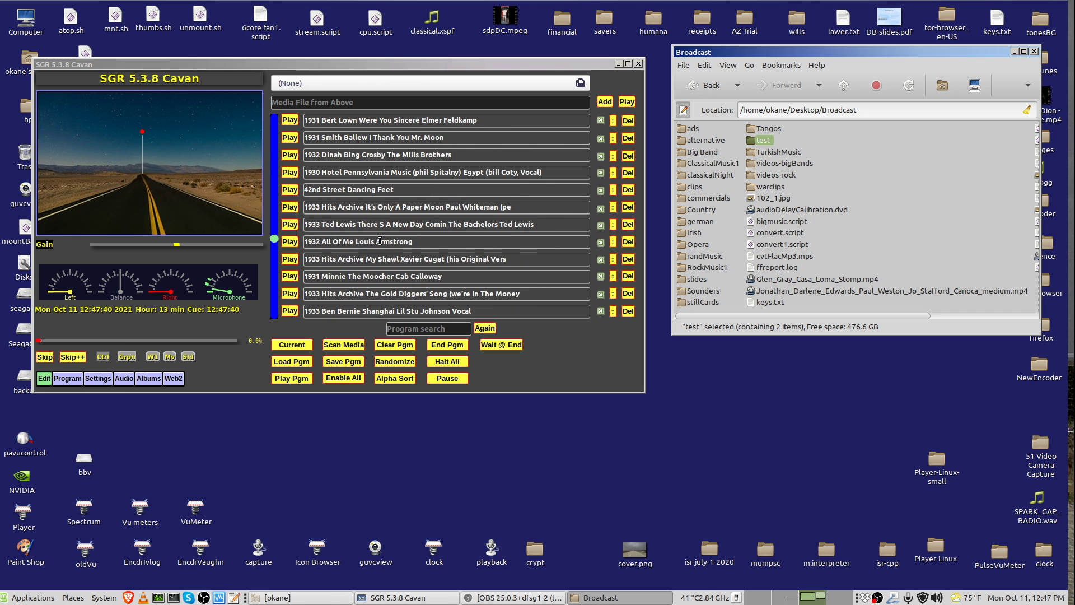
{"action": "scroll", "coordinate": [380, 241], "scroll_direction": "up", "scroll_amount": 5}
{"action": "scroll", "coordinate": [381, 240], "scroll_direction": "up", "scroll_amount": 3}
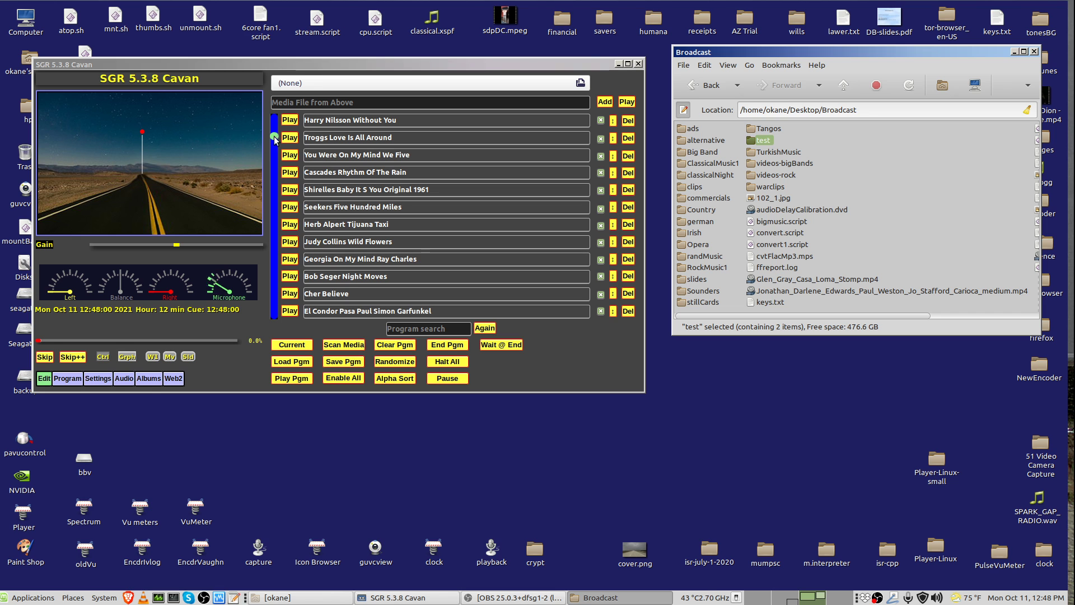
{"action": "scroll", "coordinate": [277, 225], "scroll_direction": "down", "scroll_amount": 10}
{"action": "scroll", "coordinate": [278, 224], "scroll_direction": "down", "scroll_amount": 10}
{"action": "scroll", "coordinate": [277, 225], "scroll_direction": "up", "scroll_amount": 10}
{"action": "scroll", "coordinate": [278, 224], "scroll_direction": "up", "scroll_amount": 5}
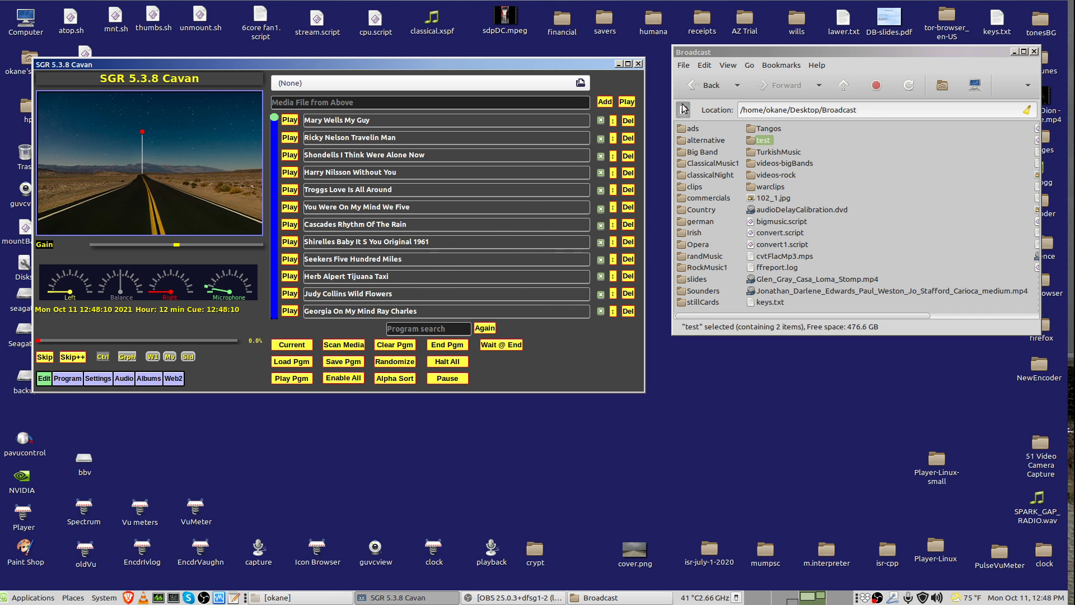
Drag the SGR window's title bar to sit slightly higher on the desktop.
{"action": "left_click_drag", "start_coordinate": [590, 66], "coordinate": [594, 54]}
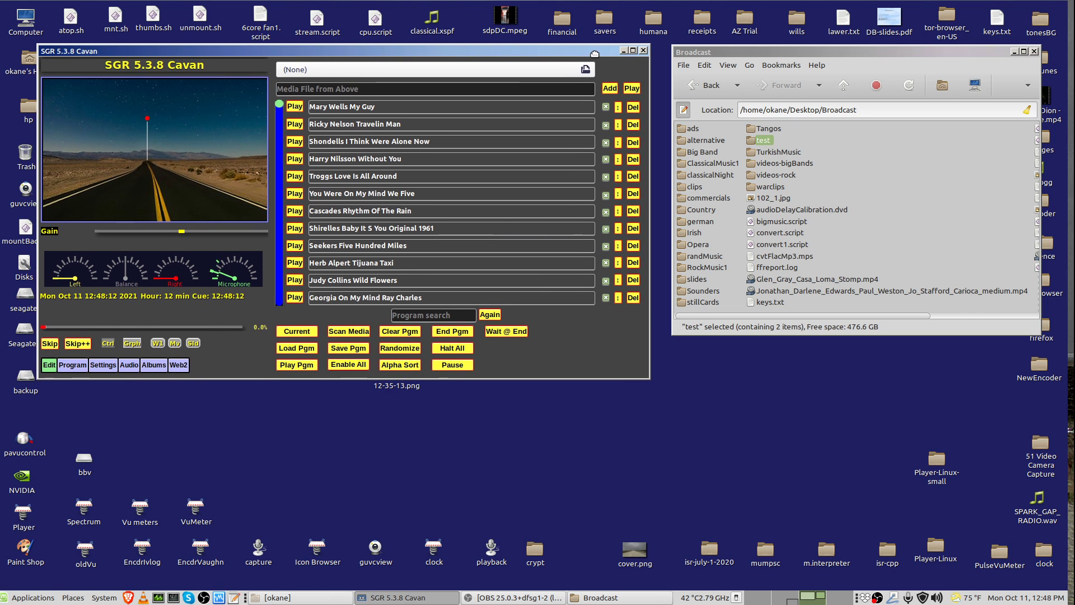